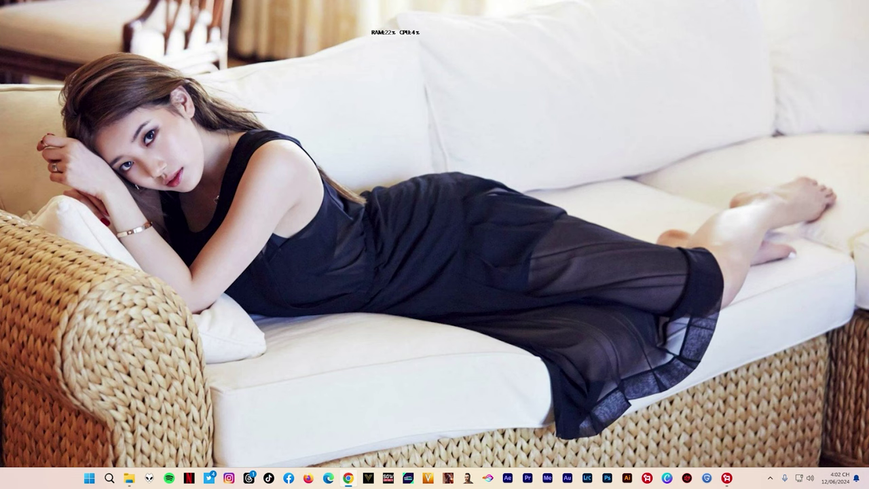
Launch EaseUS Data Recovery Wizard, allow it to make changes, and reposition its window slightly.
click(110, 478)
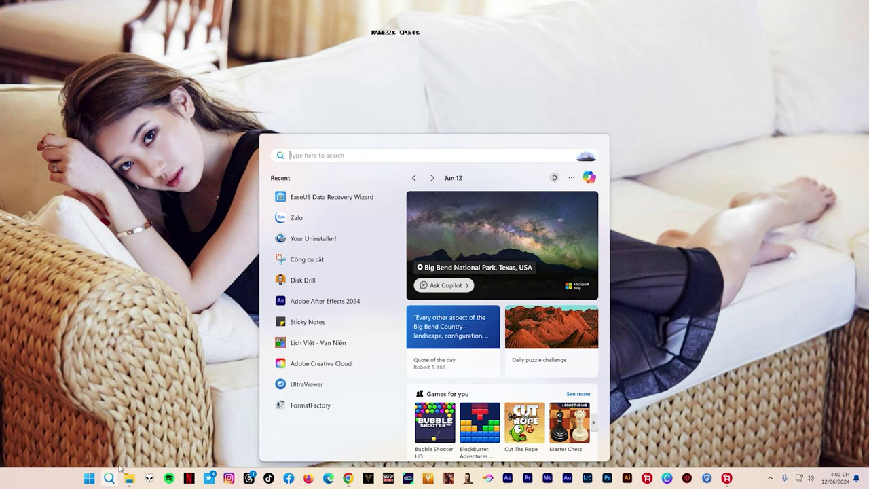
click(322, 201)
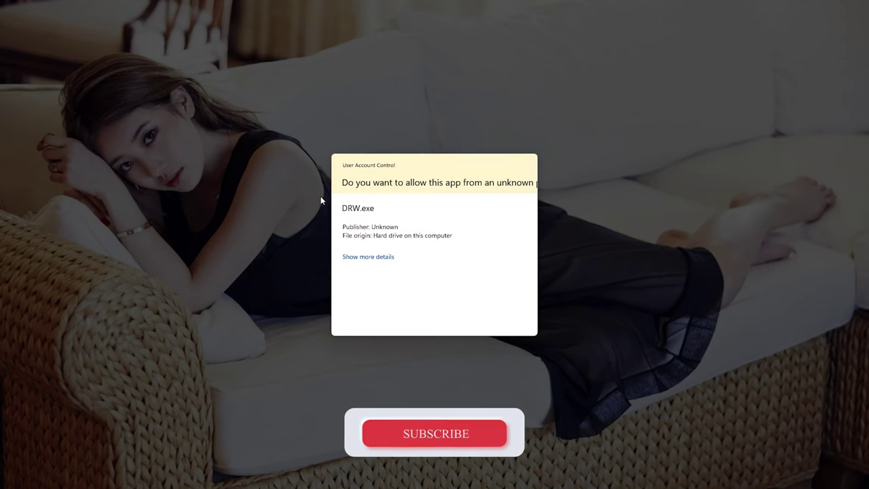
click(481, 316)
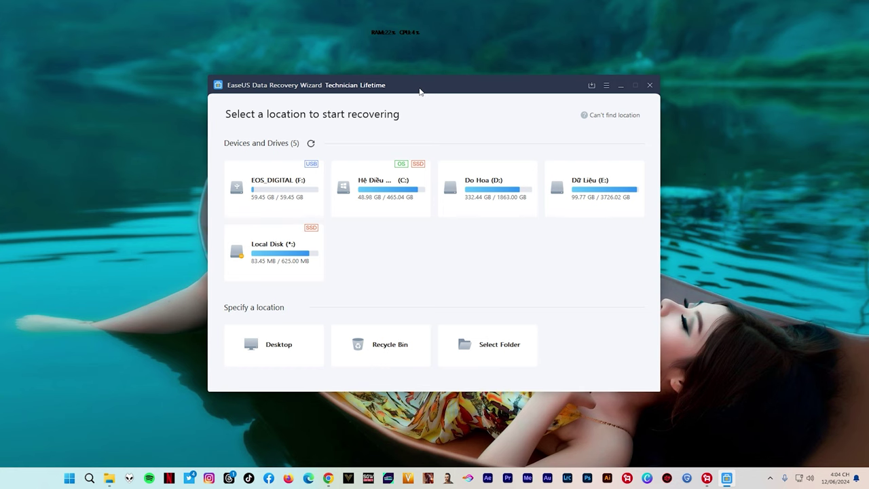
drag(420, 90, 412, 83)
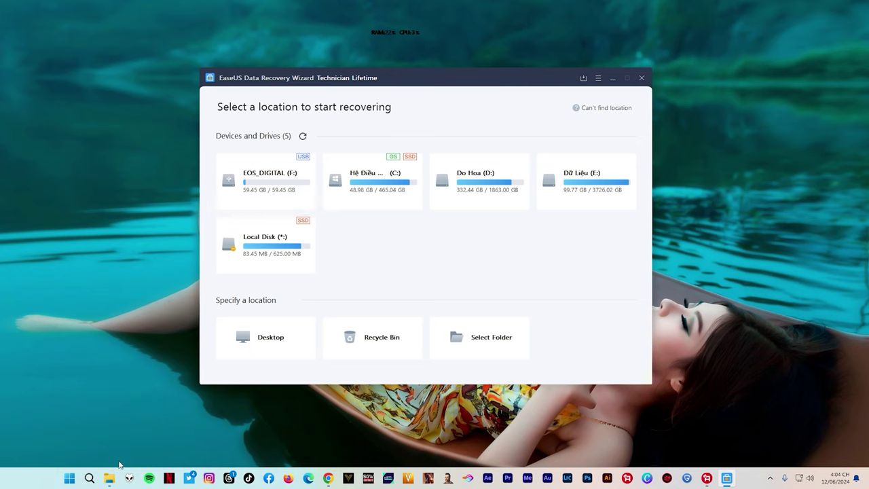
Check the contents of the EOS_DIGITAL (F:) memory card in File Explorer, then return to the recovery wizard.
click(108, 480)
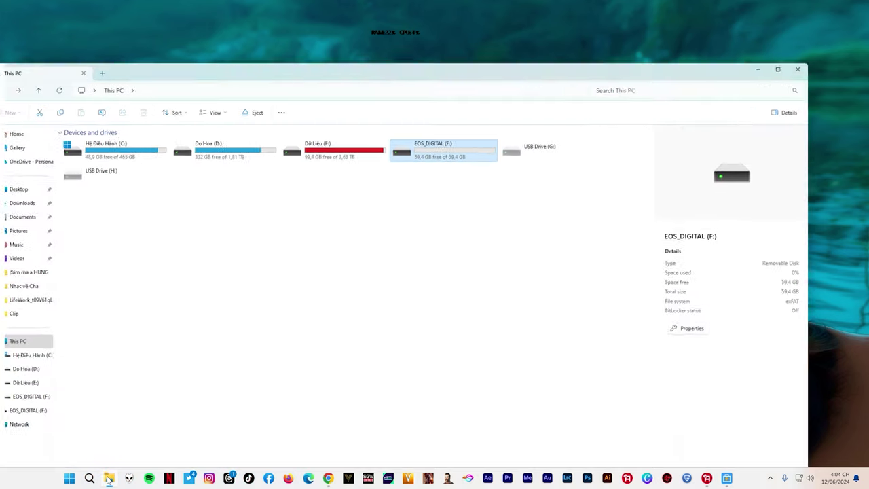
click(315, 229)
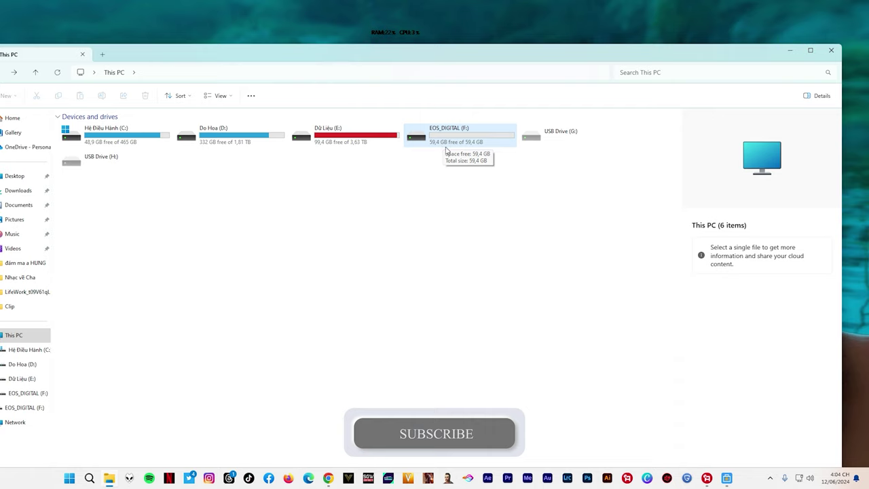
double_click(456, 144)
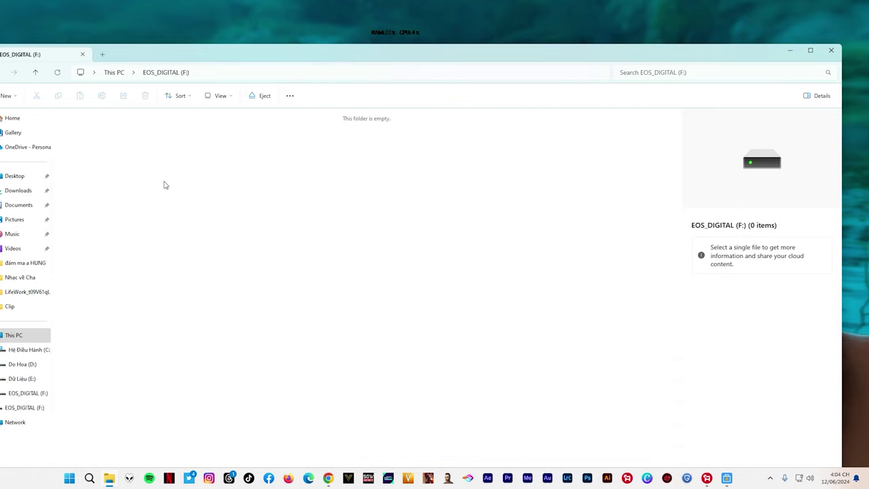
double_click(178, 61)
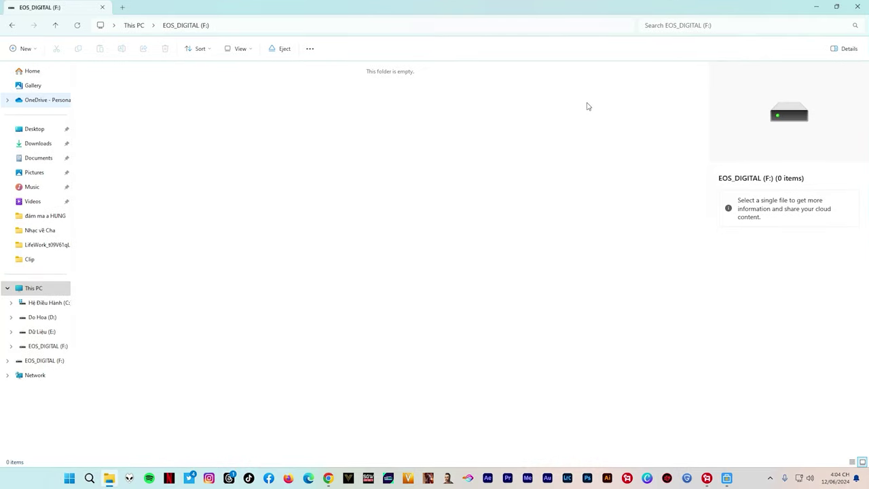
double_click(474, 9)
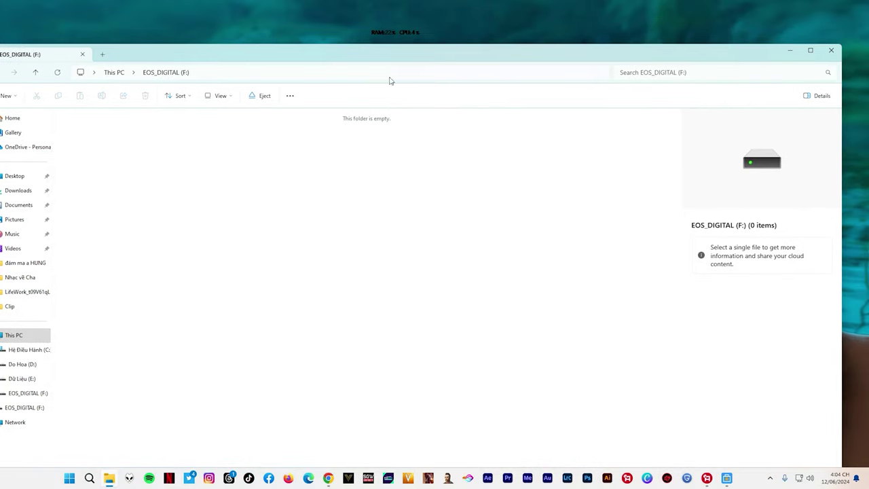
click(20, 335)
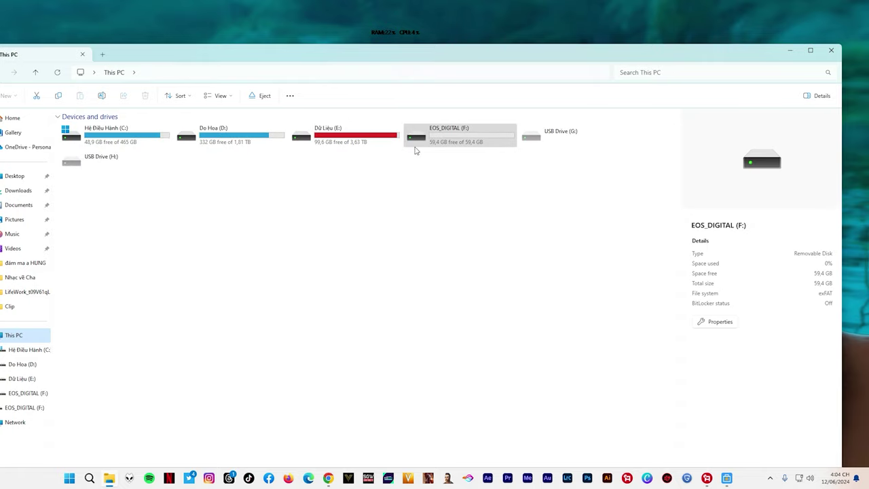
double_click(416, 144)
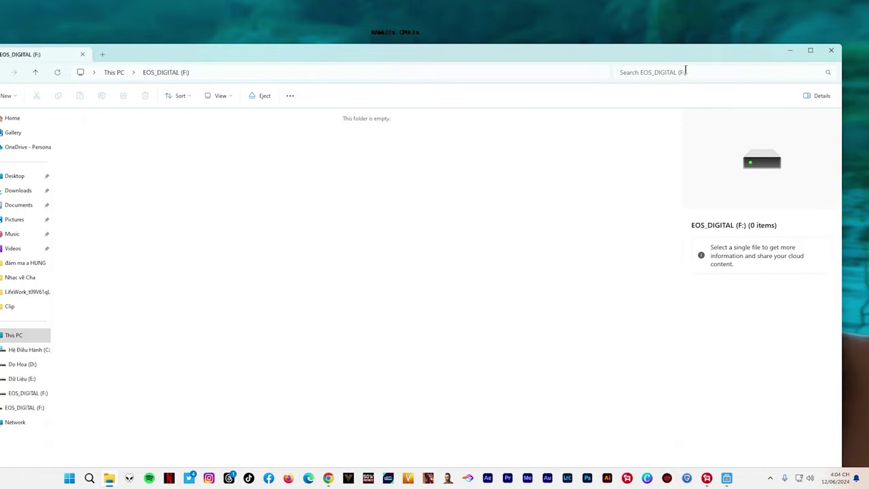
click(790, 51)
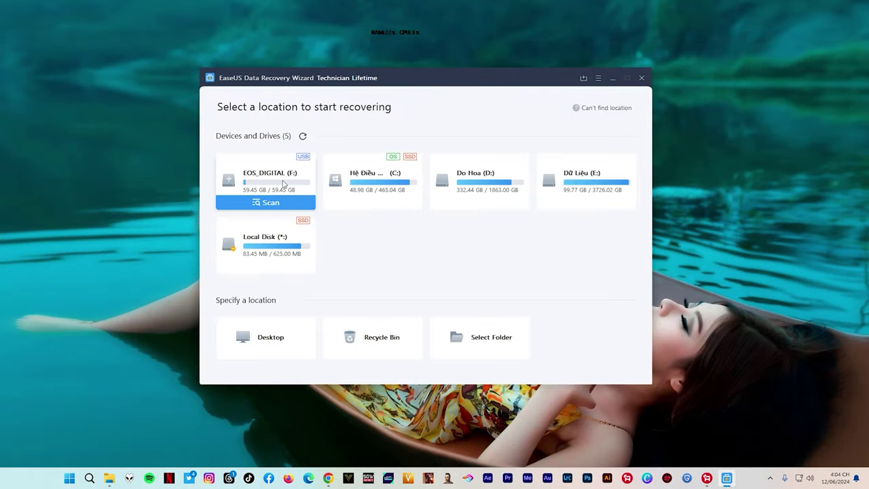
Scan the EOS_DIGITAL (F:) drive for lost files and widen the folder tree of the scan results.
mouse_move(273, 179)
mouse_move(401, 185)
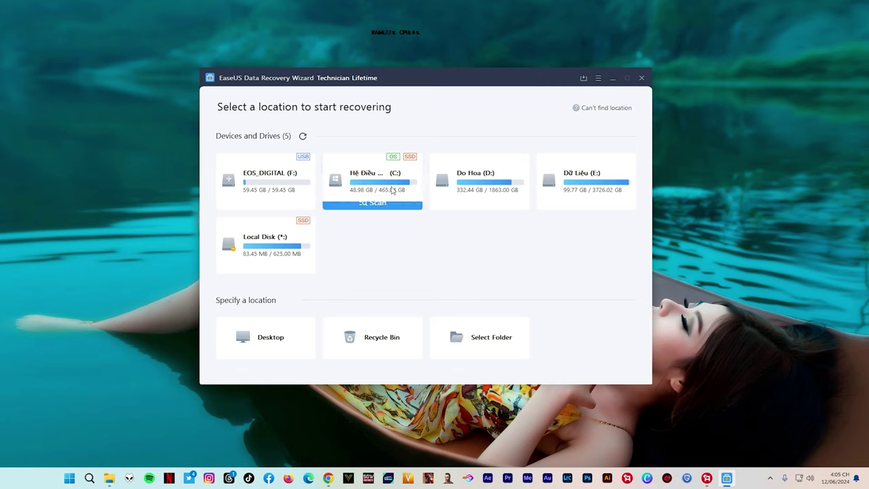
mouse_move(306, 188)
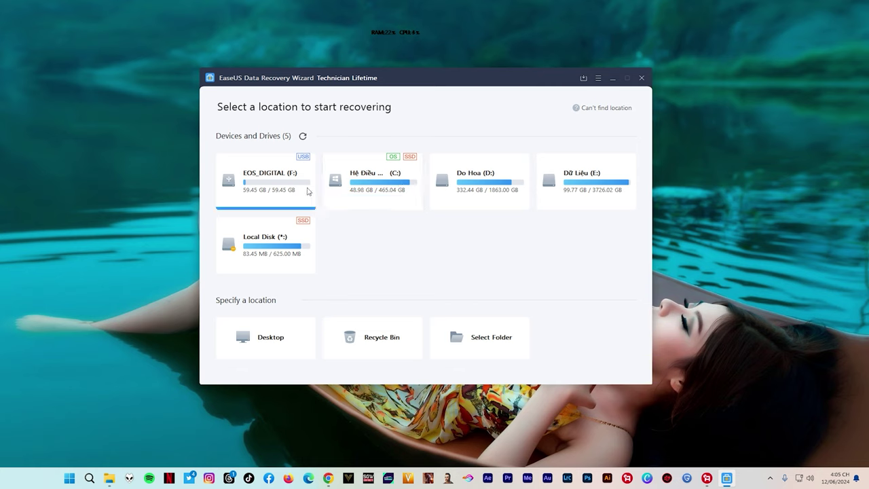
click(267, 179)
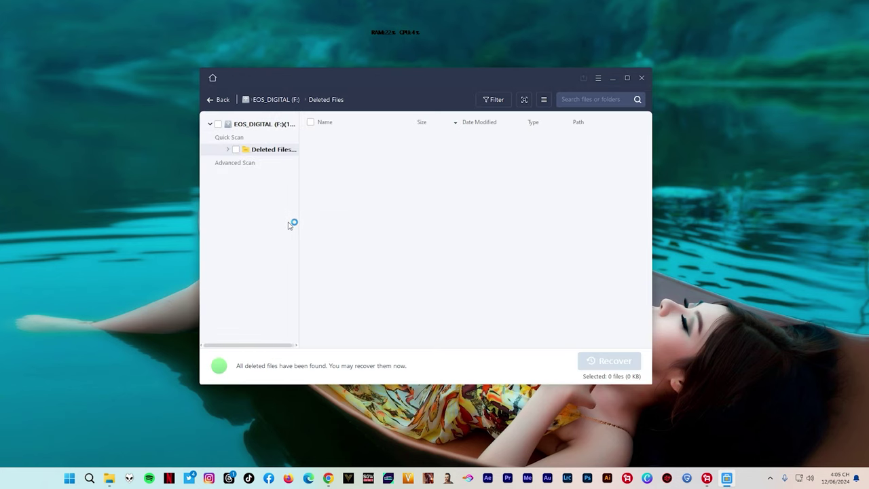
drag(300, 228, 334, 233)
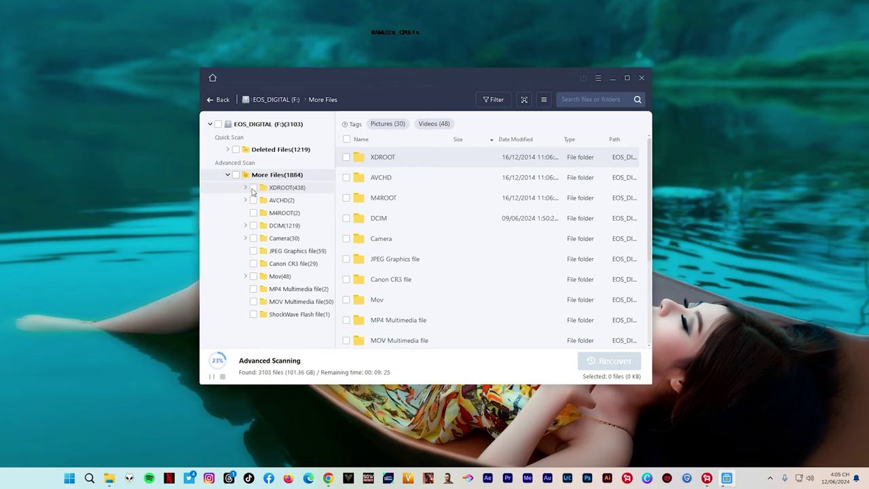
Mark the XDROOT folder under More Files for recovery and look through the files in its Clip subfolder.
click(254, 188)
click(276, 190)
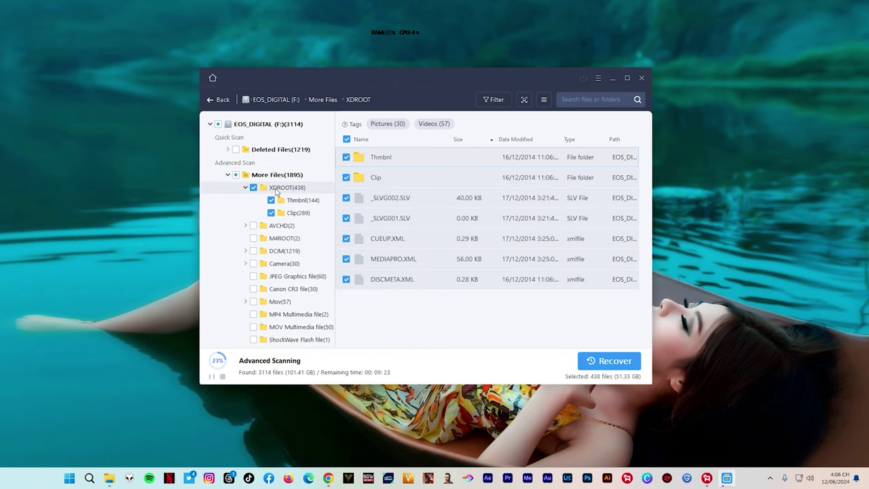
double_click(372, 179)
scroll(394, 197, down, 3)
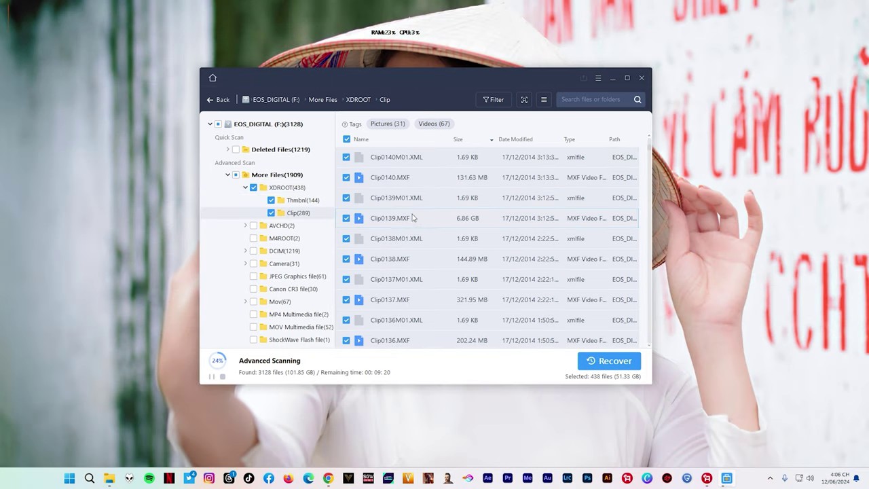
scroll(411, 224, down, 2)
scroll(407, 224, down, 1)
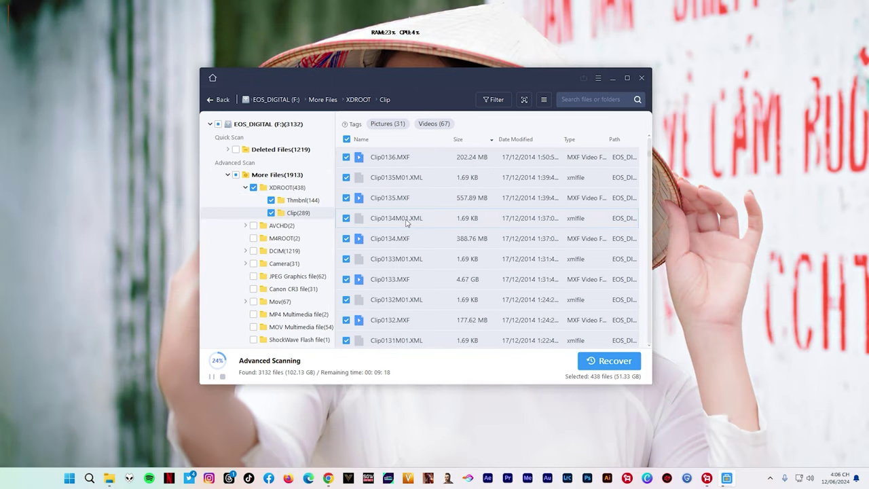
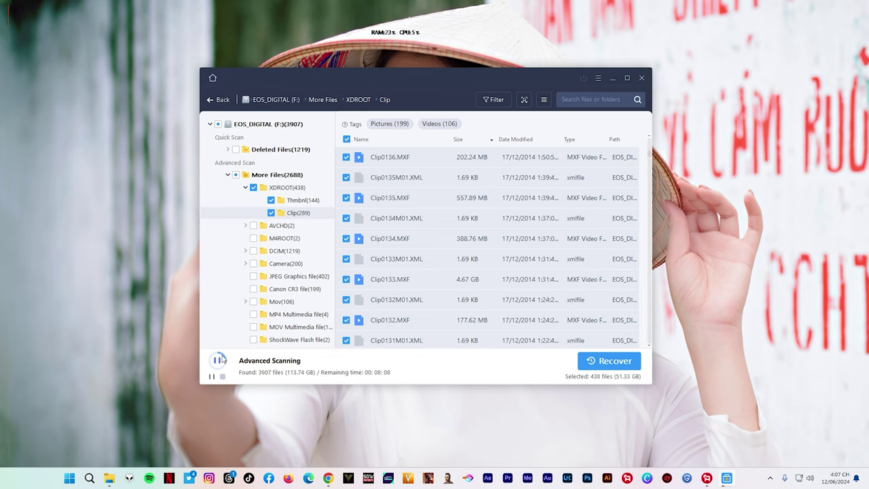
Mark the DCIM folder for recovery and unmark the XDROOT folder.
click(212, 377)
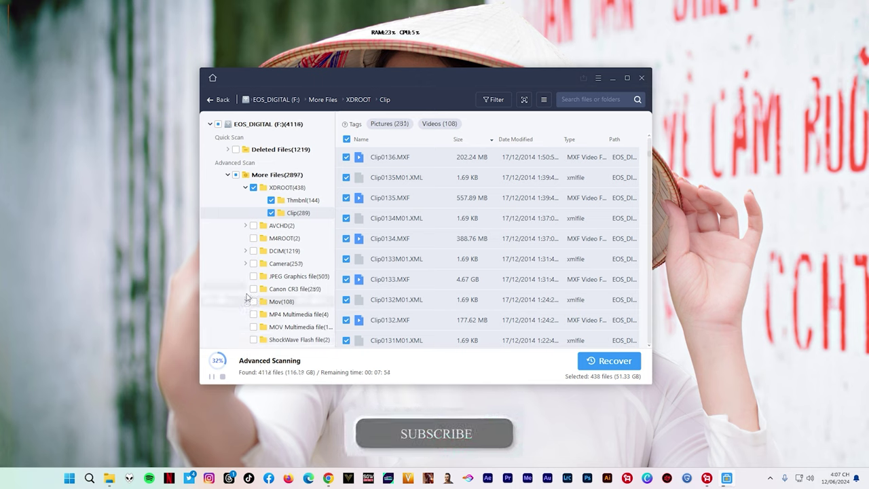
click(254, 251)
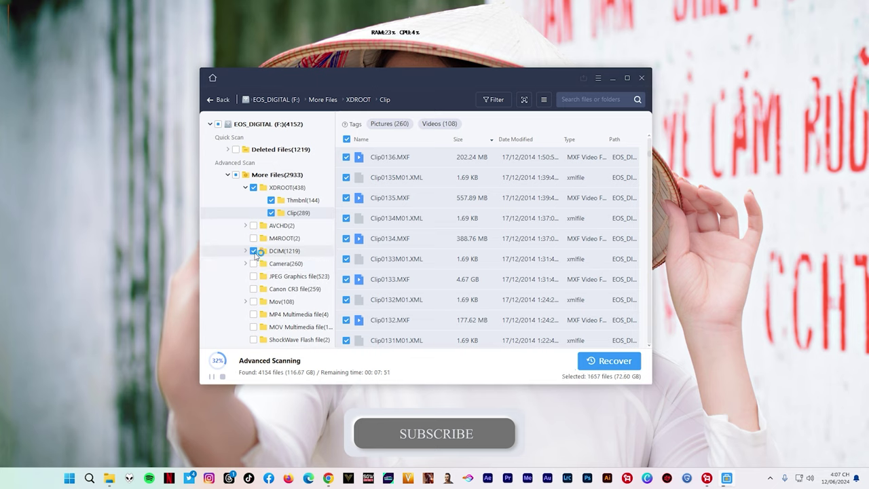
click(253, 188)
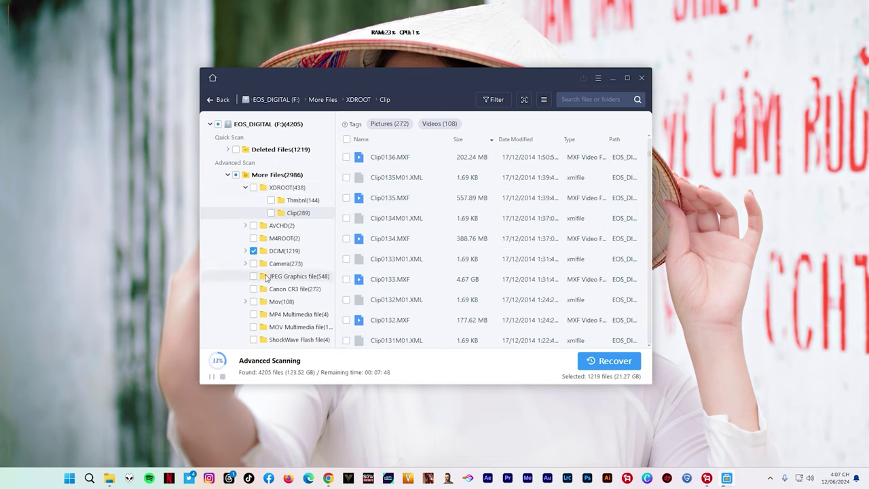
Browse the 100CANON subfolder of DCIM and try to preview the image 1Y1A6694.JPG.
click(279, 252)
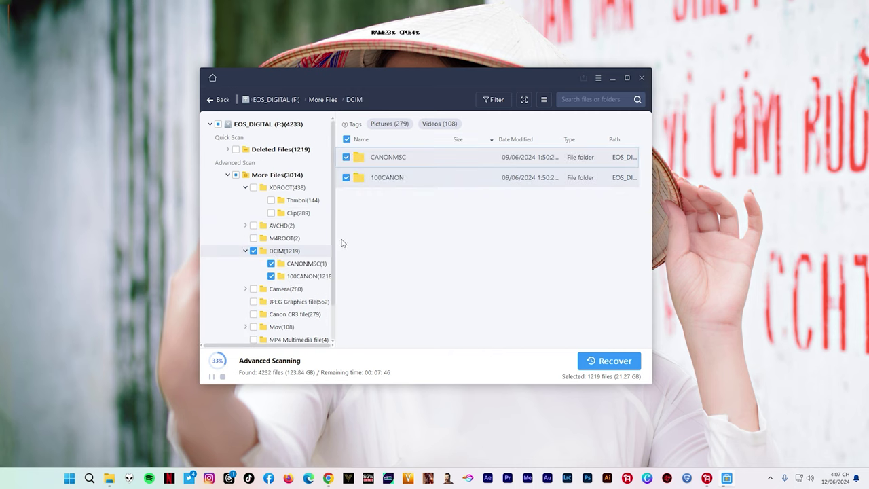
double_click(388, 178)
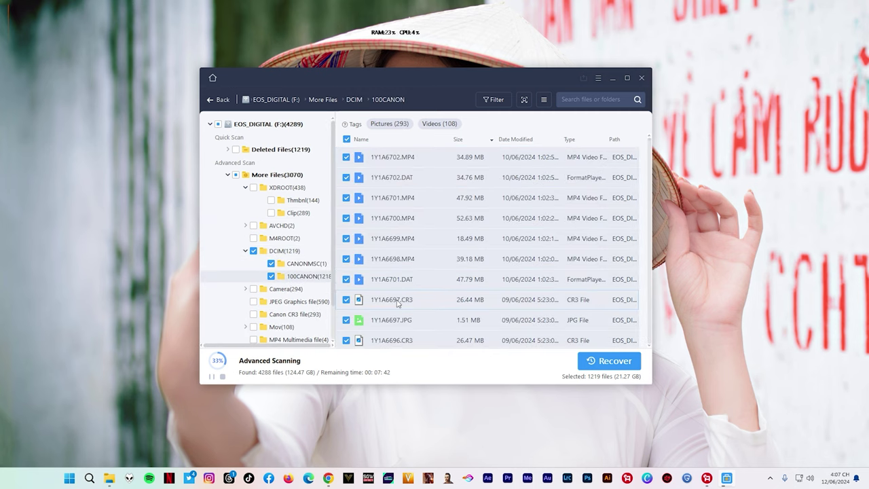
scroll(398, 304, down, 3)
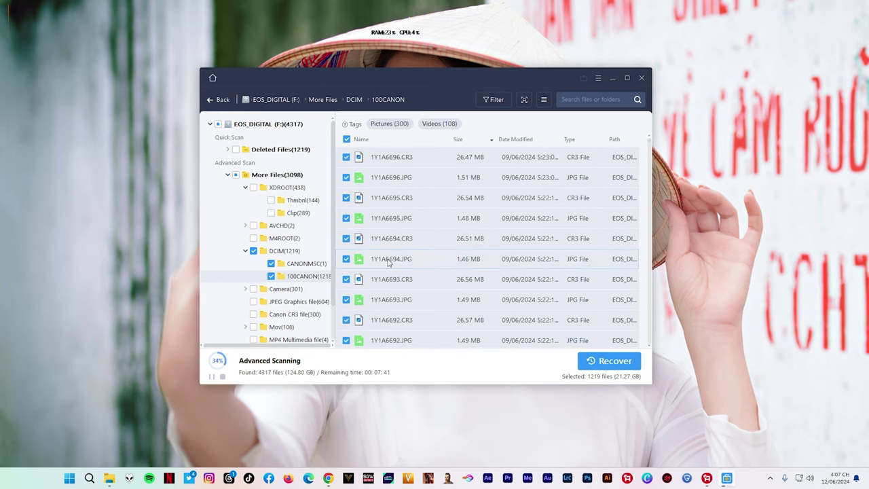
double_click(390, 262)
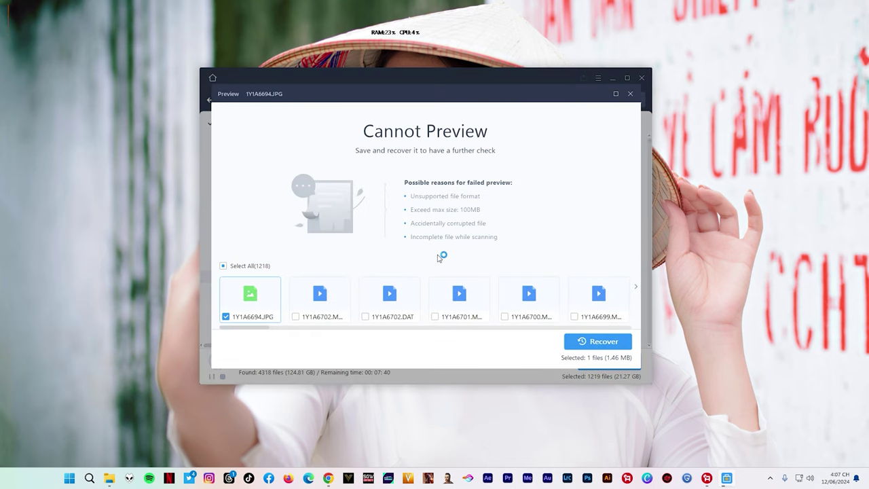
click(631, 97)
scroll(288, 279, down, 1)
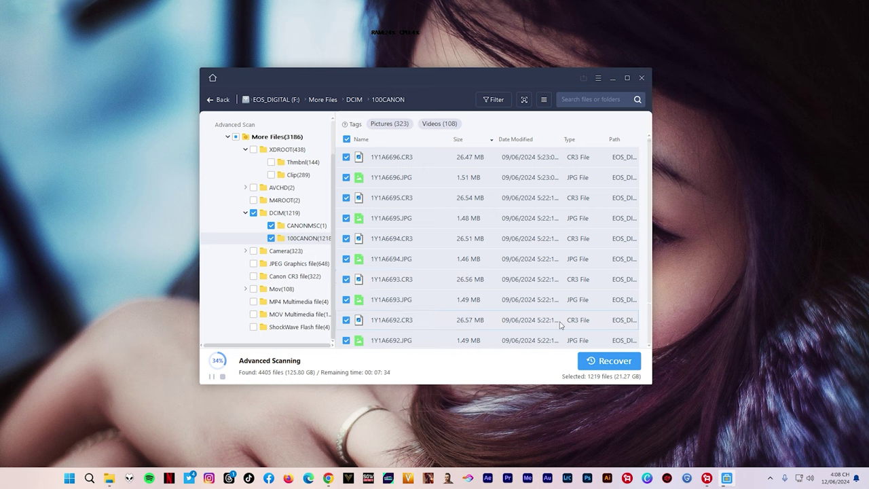
Recover the marked DCIM files before the scan completes, choosing the Do Hoa (D:) drive as the destination.
click(608, 364)
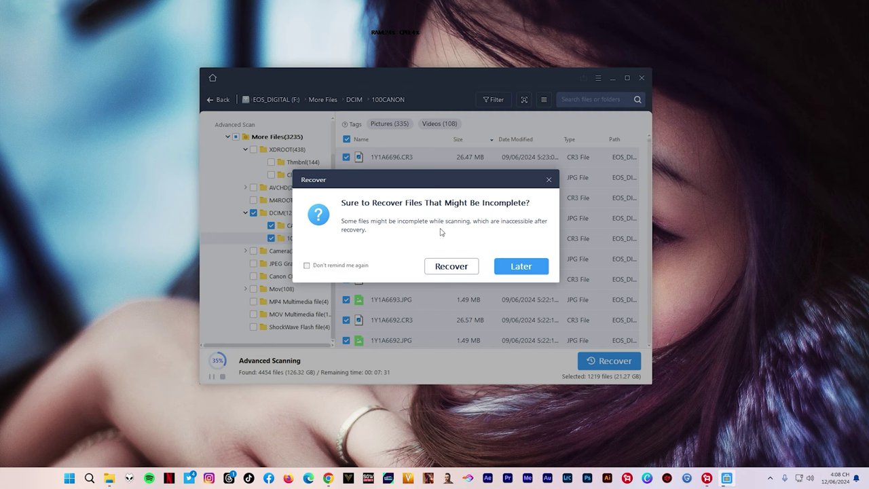
click(453, 266)
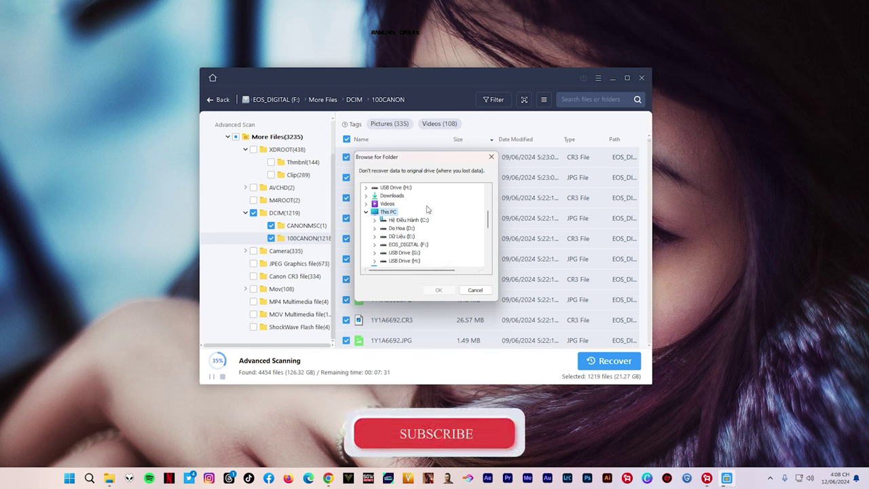
scroll(428, 209, down, 1)
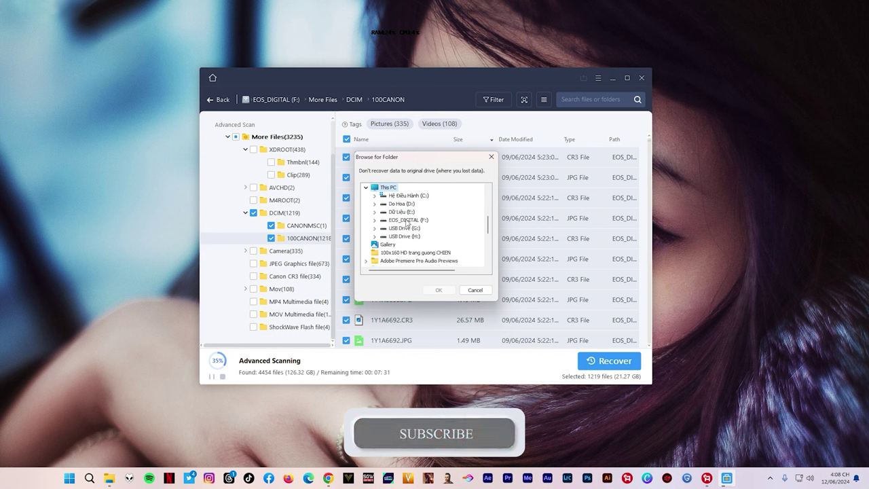
click(406, 222)
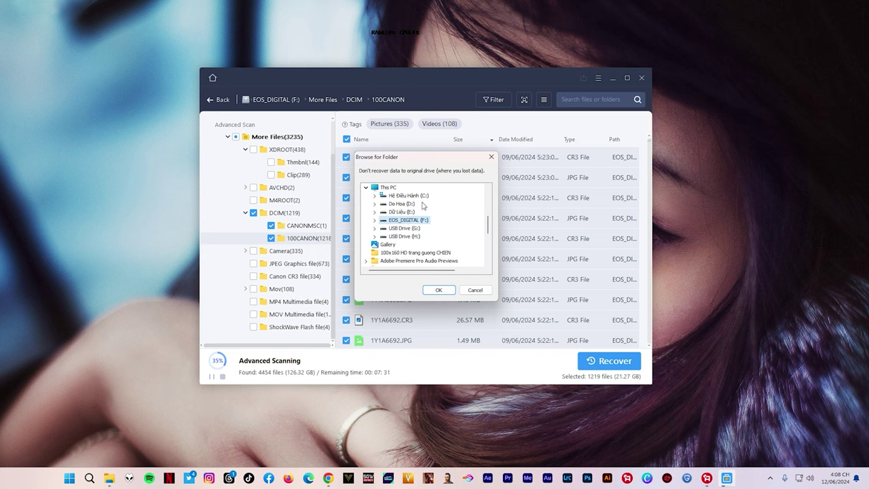
click(402, 205)
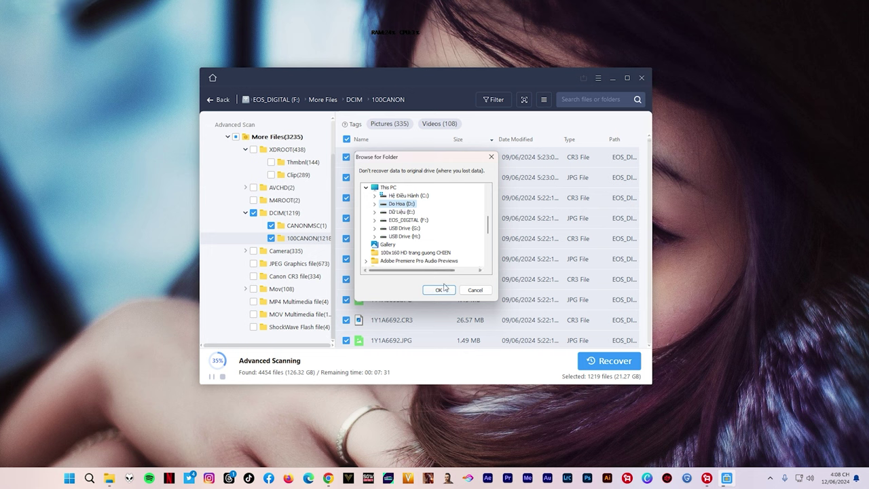
click(437, 290)
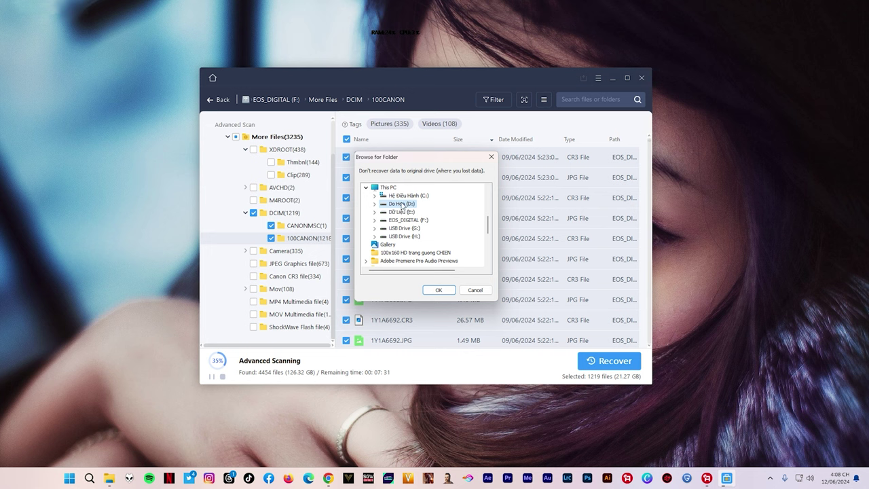